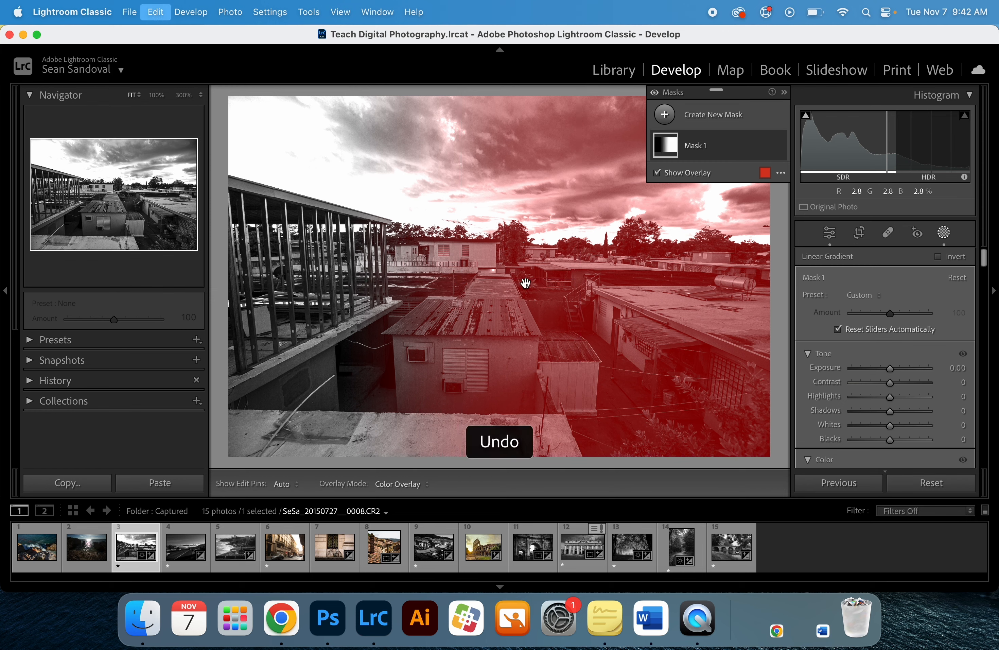
- Draw a radial gradient mask over the center of the photo and resize it
click(844, 397)
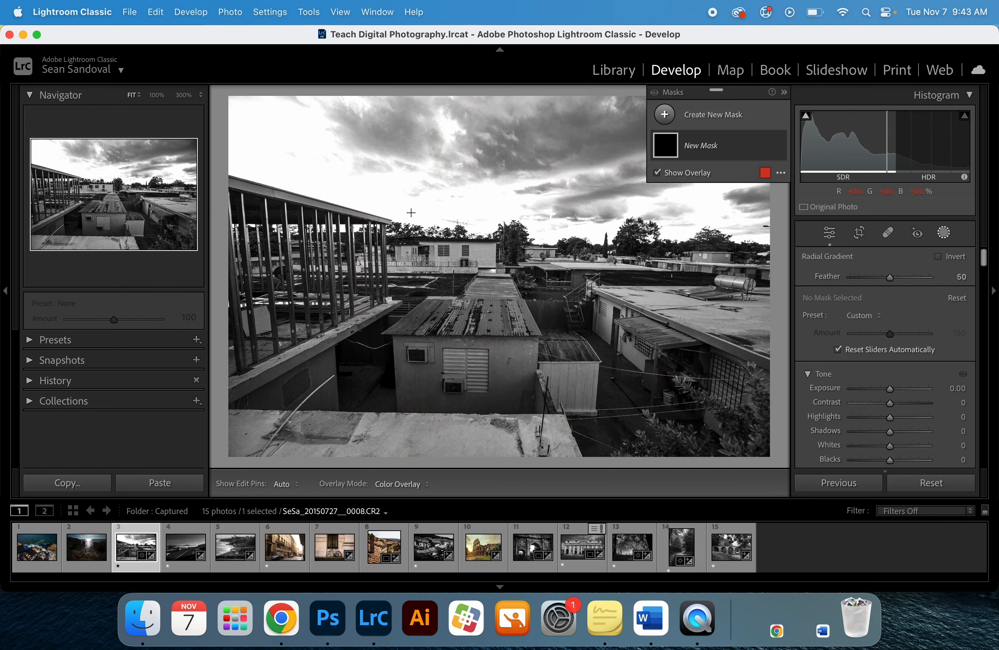
mouse_move(397, 203)
mouse_down()
mouse_move(555, 319)
mouse_move(543, 341)
mouse_up()
drag(432, 215, 529, 271)
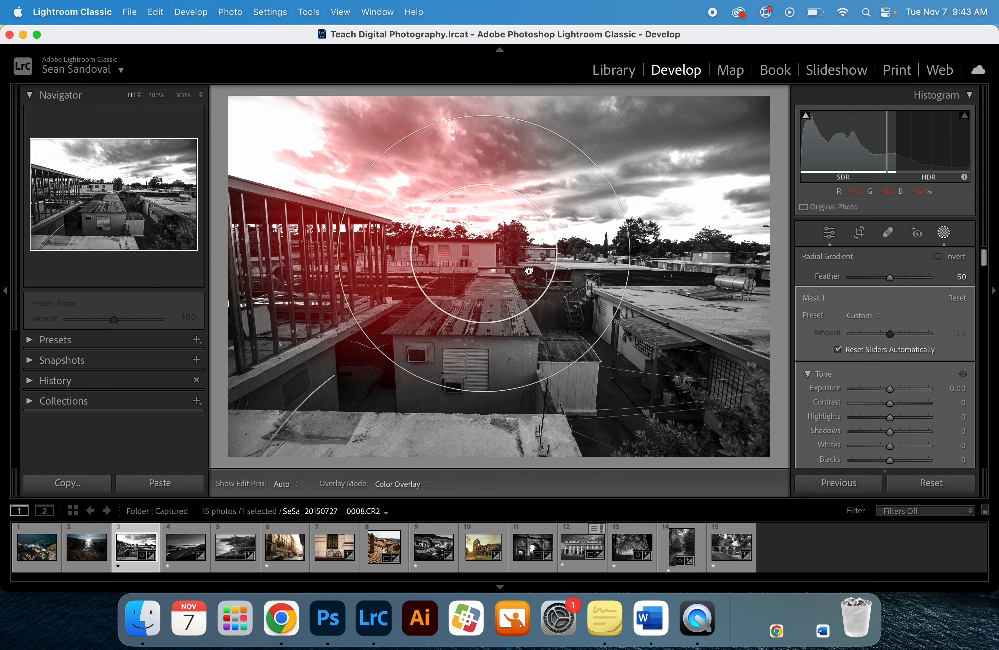
- Toggle the radial gradient's Invert on and off, then delete the radial mask
click(940, 257)
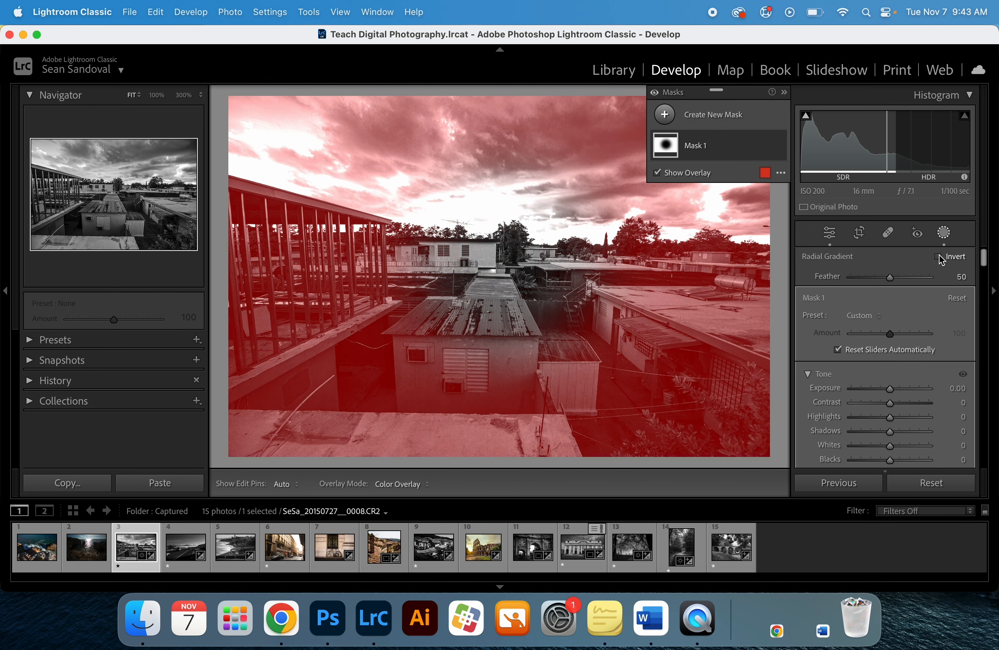
click(943, 258)
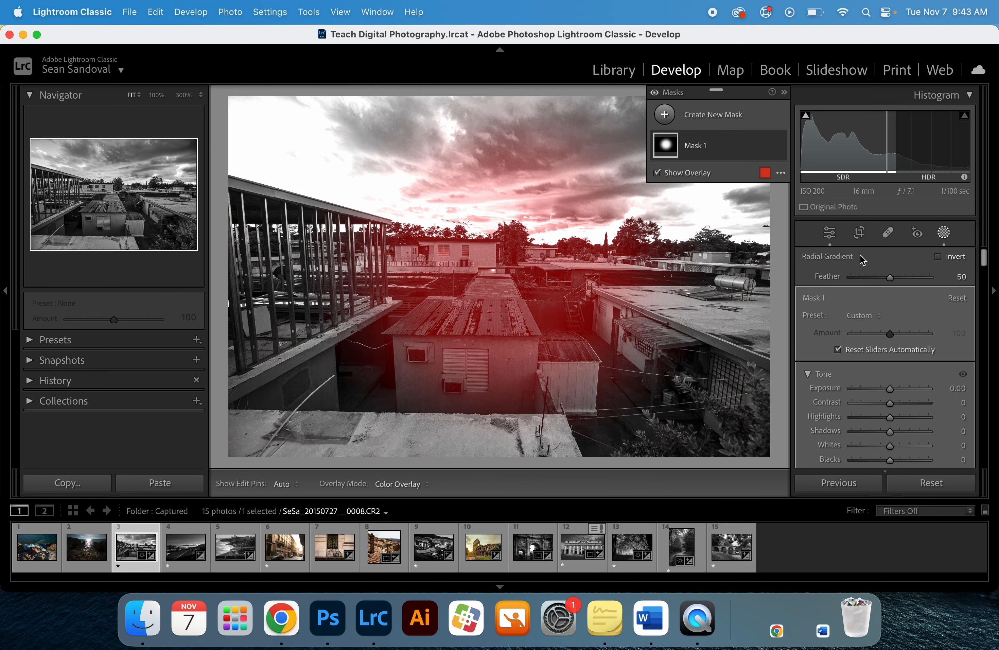
key(Delete)
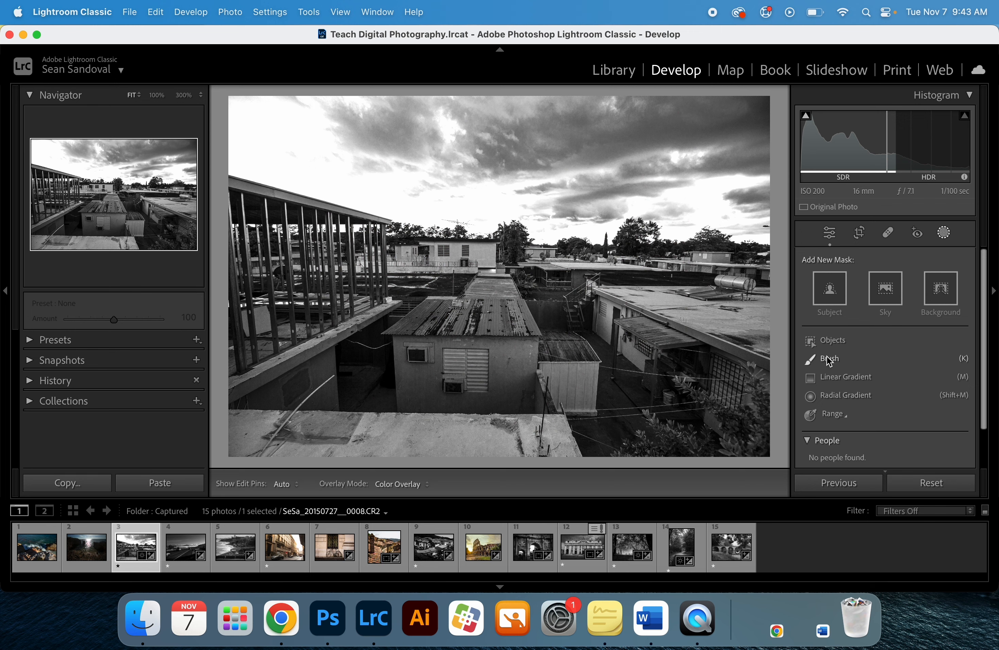
- Start a Brush mask with size 27, feather 0 and exposure -2.33, and paint a hard-edged dot in the sky
click(829, 360)
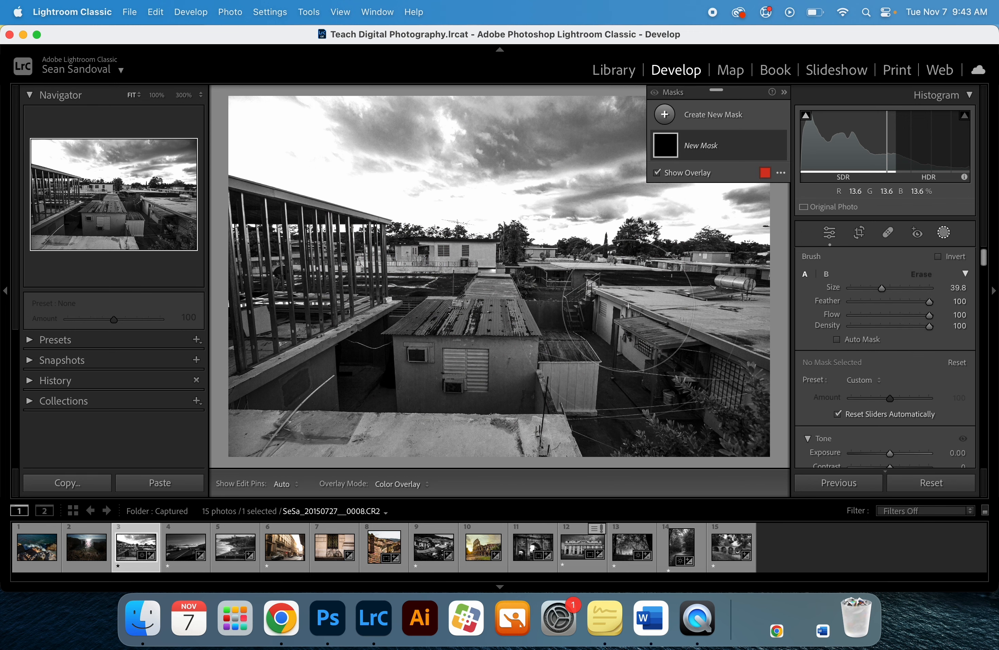
mouse_move(880, 289)
mouse_down()
mouse_move(855, 291)
mouse_move(879, 288)
mouse_up()
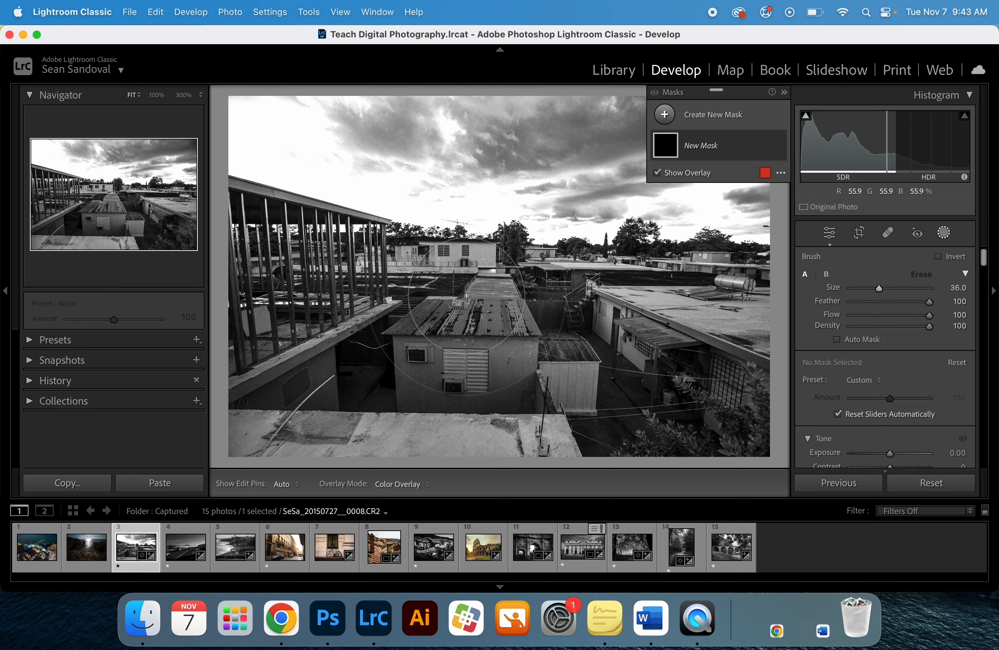
scroll(466, 295, down, 9)
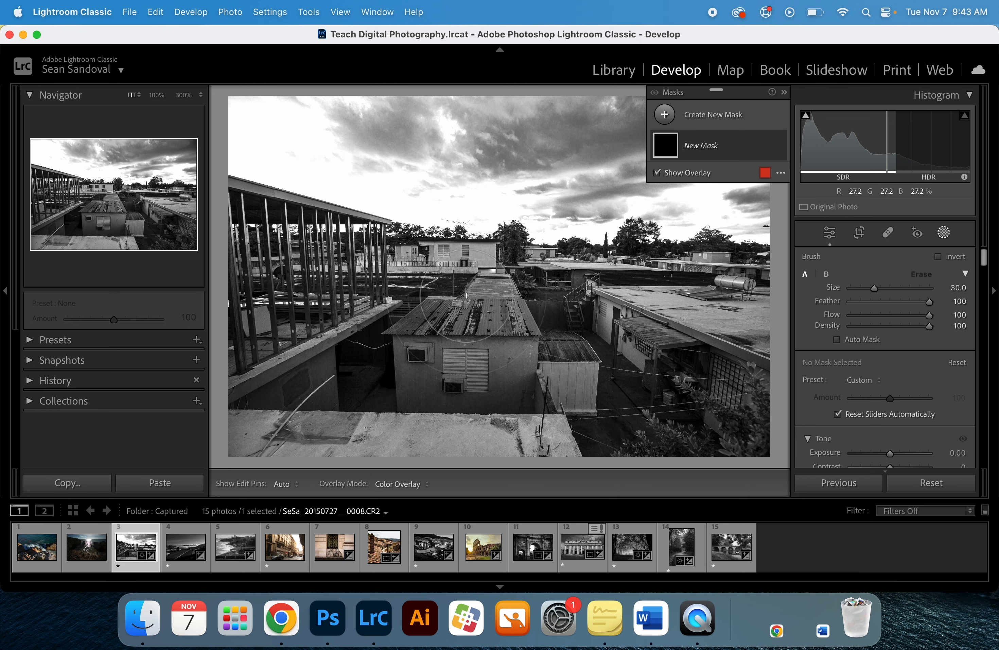
drag(926, 305, 842, 310)
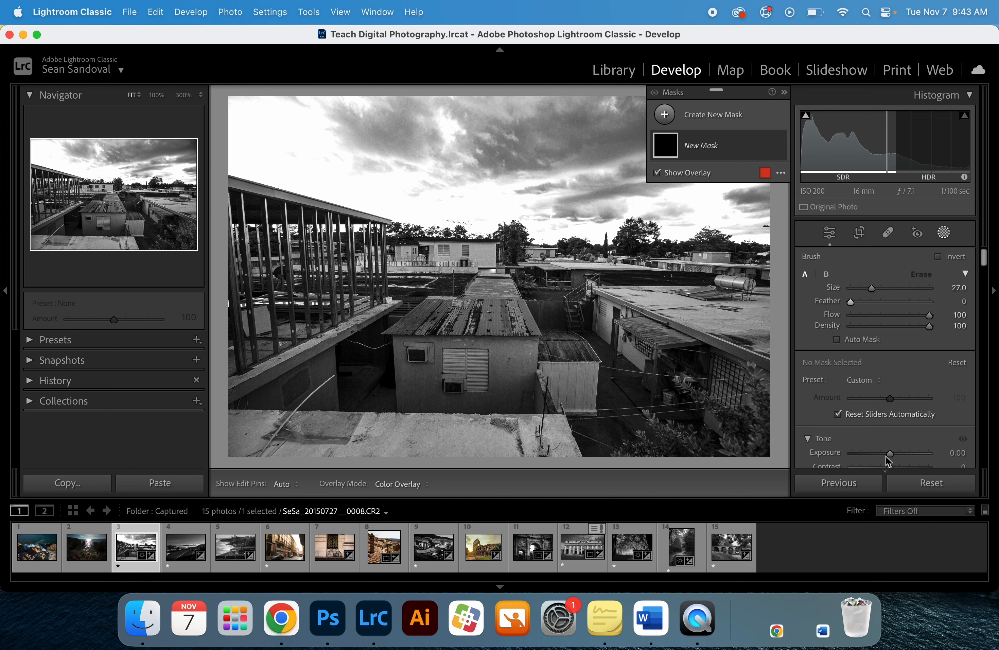
drag(890, 454, 851, 454)
click(403, 192)
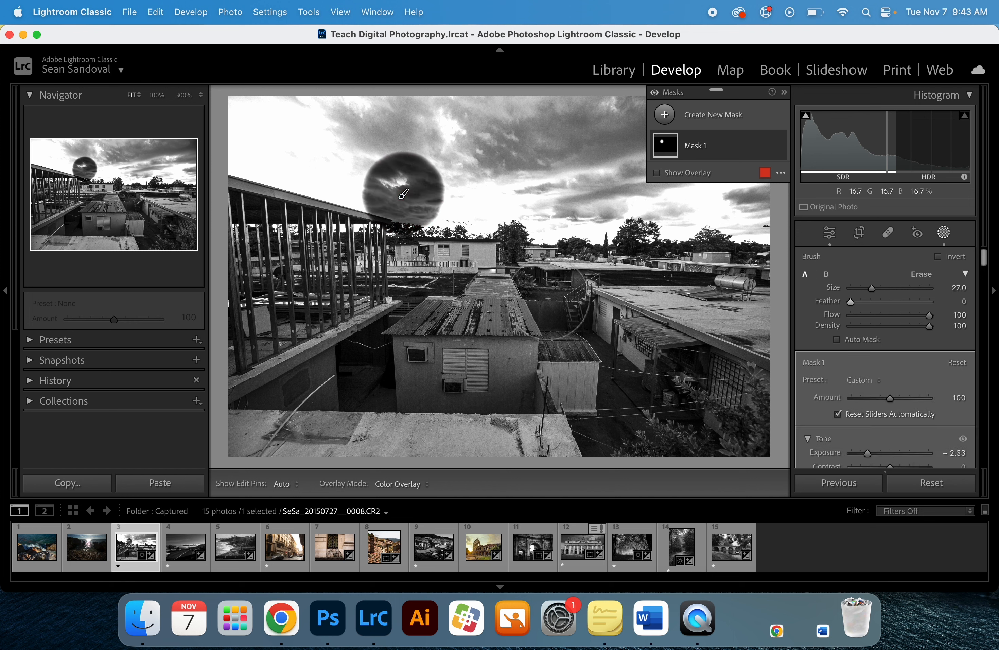
- Raise the brush feather to 100, paint a soft dot in the sky, and undo the brush mask
drag(919, 304, 934, 302)
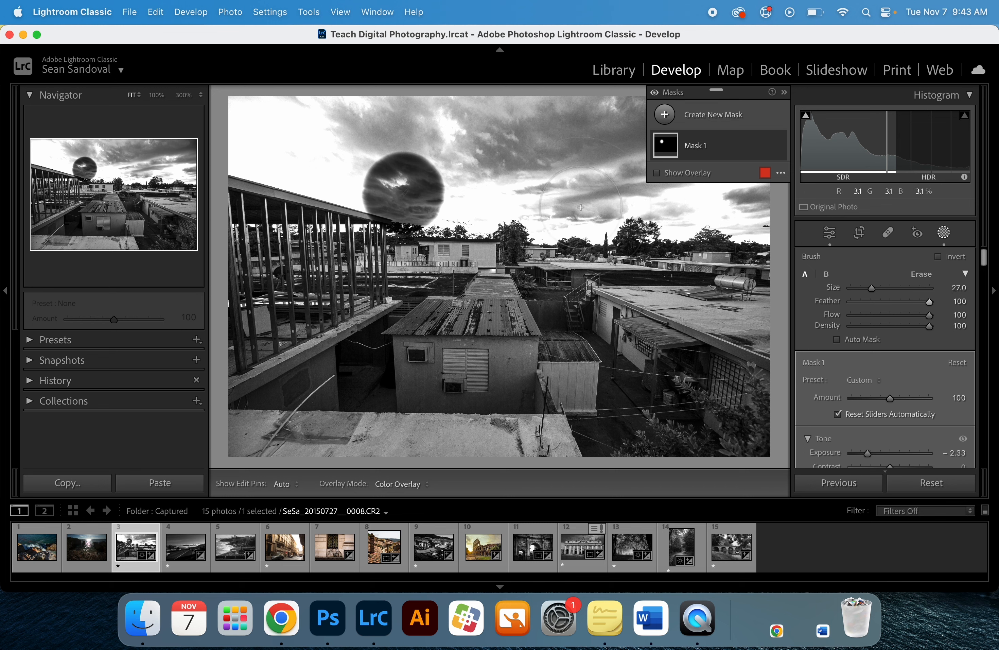
click(559, 197)
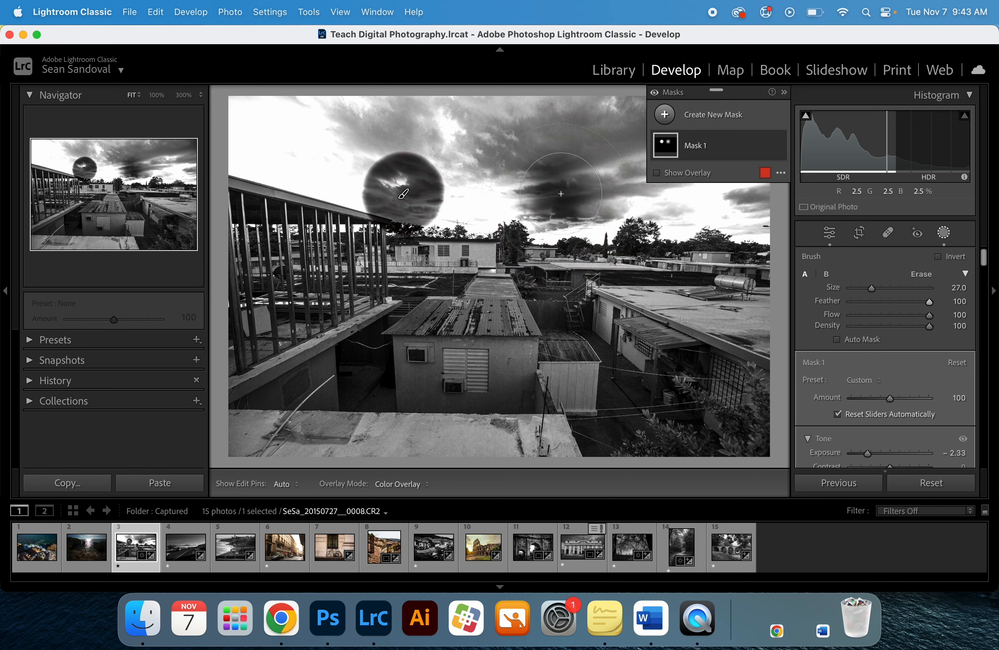
key(super+z)
key(super+z)
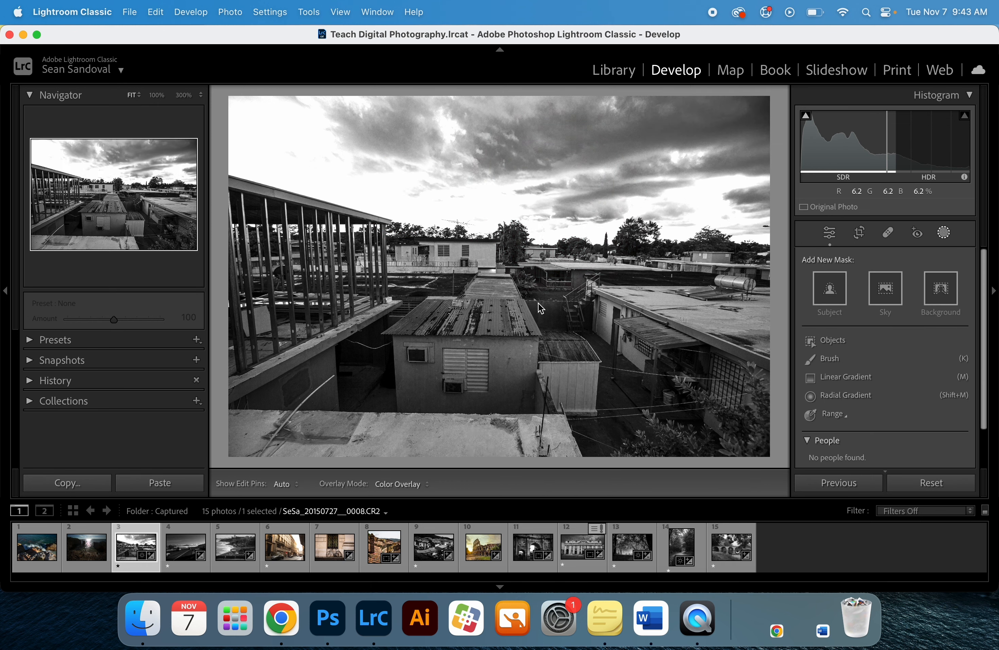
- Create a new Brush mask with size 10 and feather 48, painting over the central building front and foreground ledge
click(826, 359)
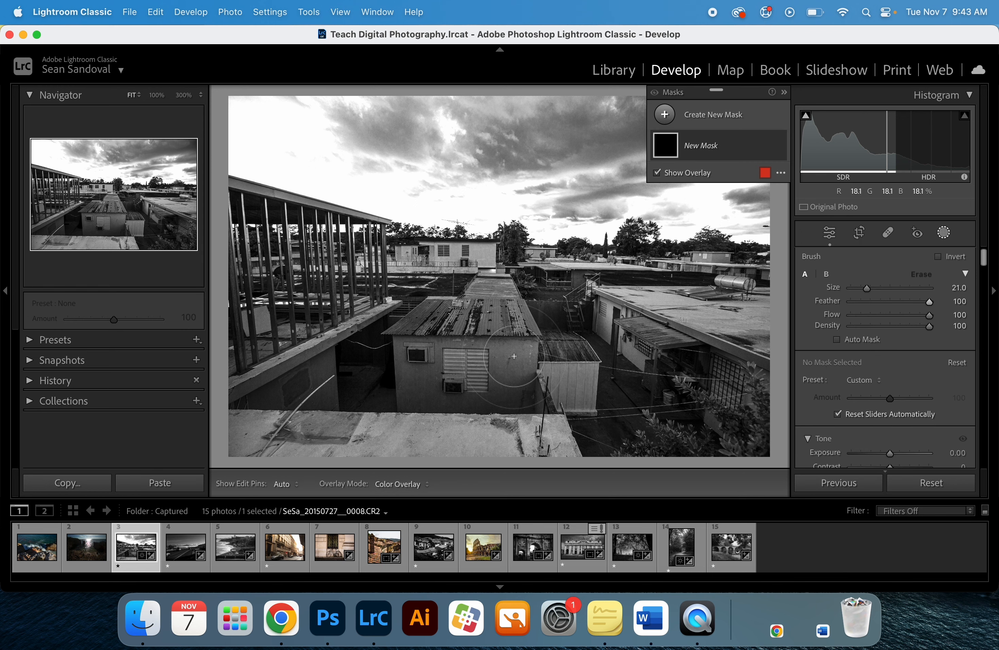
scroll(514, 357, down, 5)
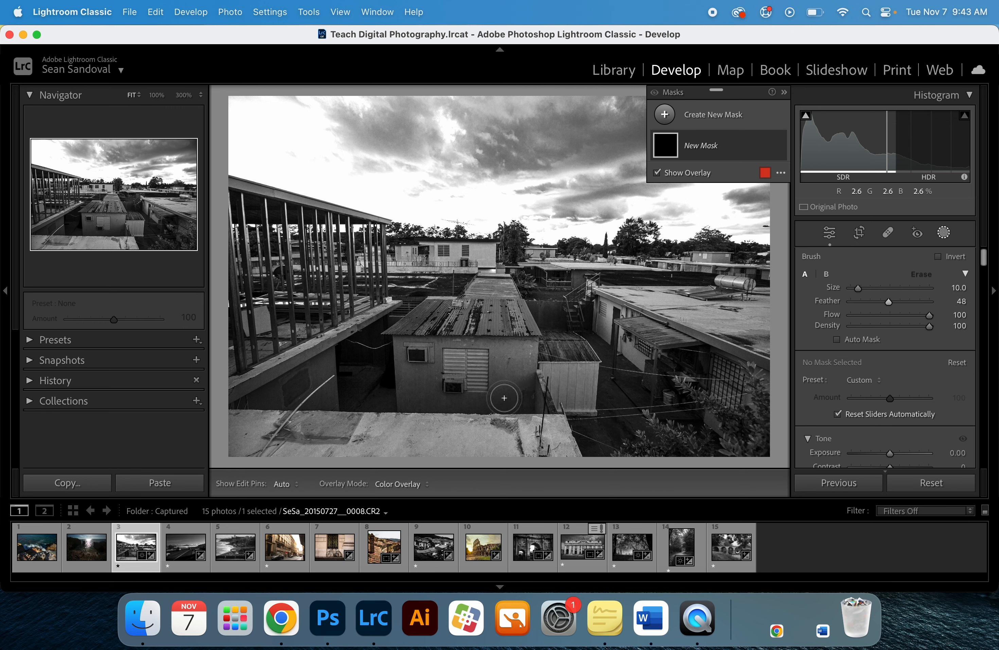
mouse_move(505, 399)
mouse_down()
mouse_move(504, 358)
mouse_move(526, 359)
mouse_move(456, 355)
mouse_move(415, 369)
mouse_move(459, 387)
mouse_move(422, 347)
mouse_move(417, 394)
mouse_up()
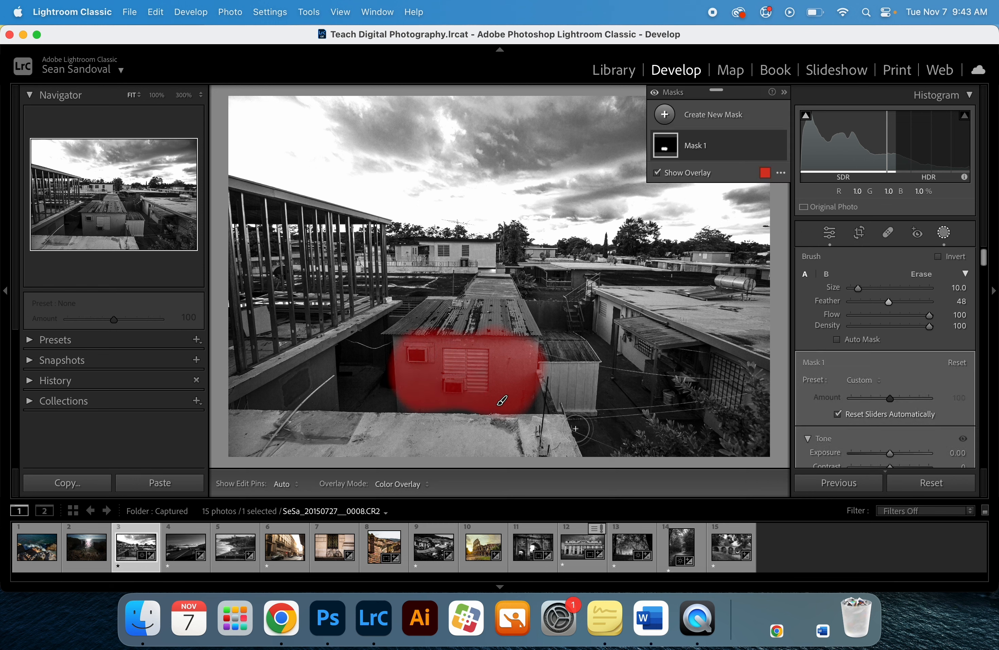
mouse_move(548, 442)
mouse_down()
mouse_move(404, 427)
mouse_move(246, 430)
mouse_move(476, 460)
mouse_move(530, 458)
mouse_move(550, 431)
mouse_move(492, 429)
mouse_up()
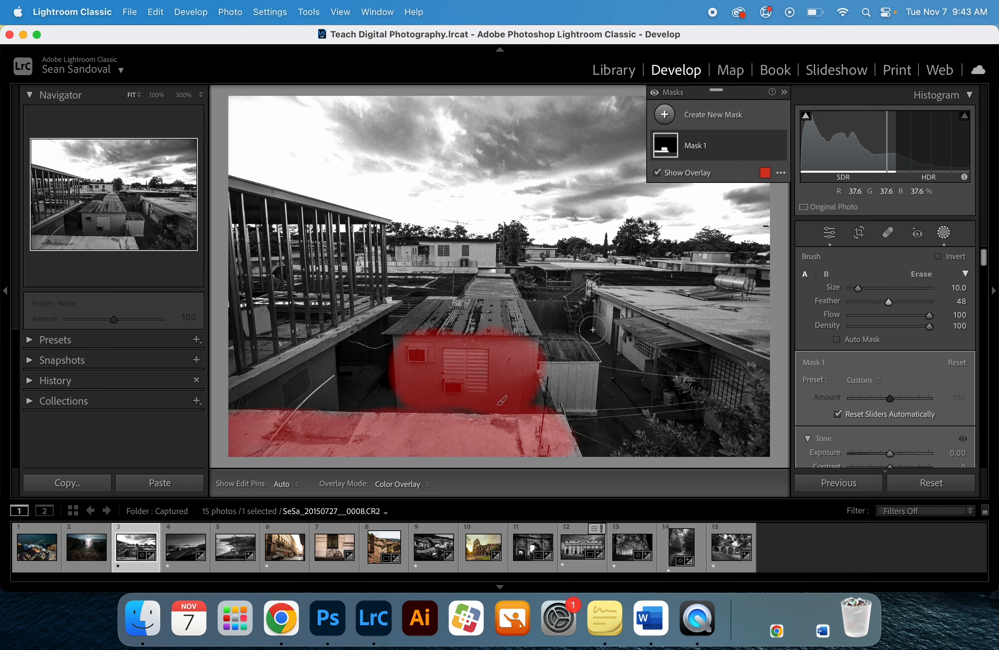
- Extend the brush mask over the shed, the central walkway and building, and the right rooftop using a size 7 brush
mouse_move(575, 377)
mouse_down()
mouse_move(573, 391)
mouse_move(568, 379)
mouse_up()
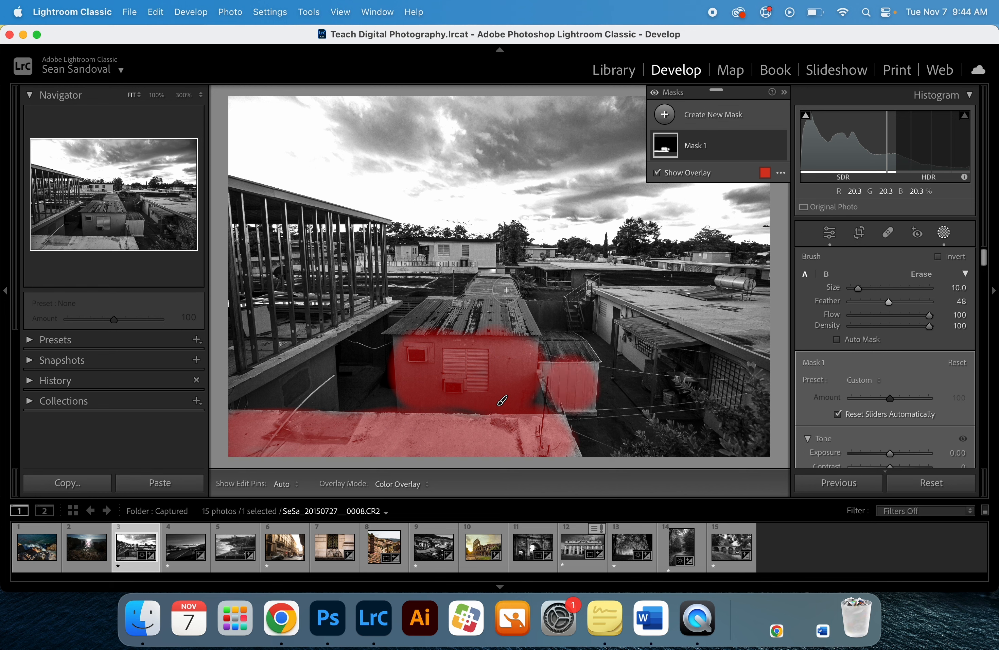
mouse_move(486, 310)
mouse_down()
mouse_move(444, 318)
mouse_move(478, 313)
mouse_move(492, 294)
mouse_move(480, 251)
mouse_move(393, 258)
mouse_move(464, 257)
mouse_up()
key(bracketleft)
mouse_move(752, 346)
mouse_down()
mouse_move(643, 294)
mouse_move(726, 297)
mouse_move(776, 335)
mouse_up()
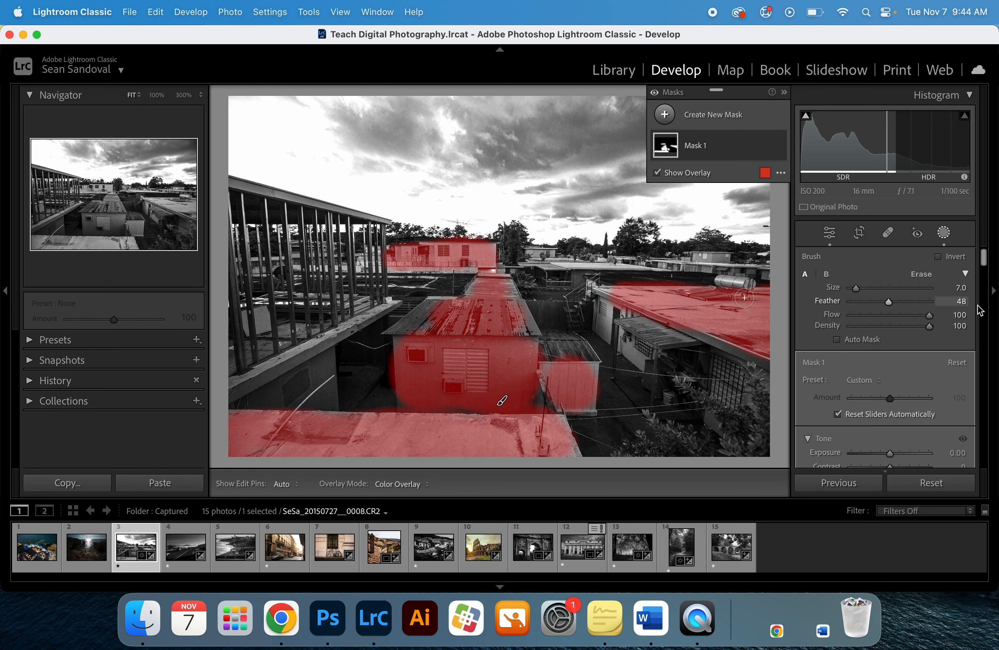
- Set the brush mask's Exposure to 0.49, Contrast to 27 and Highlights to 13
scroll(914, 390, down, 2)
drag(892, 409, 896, 408)
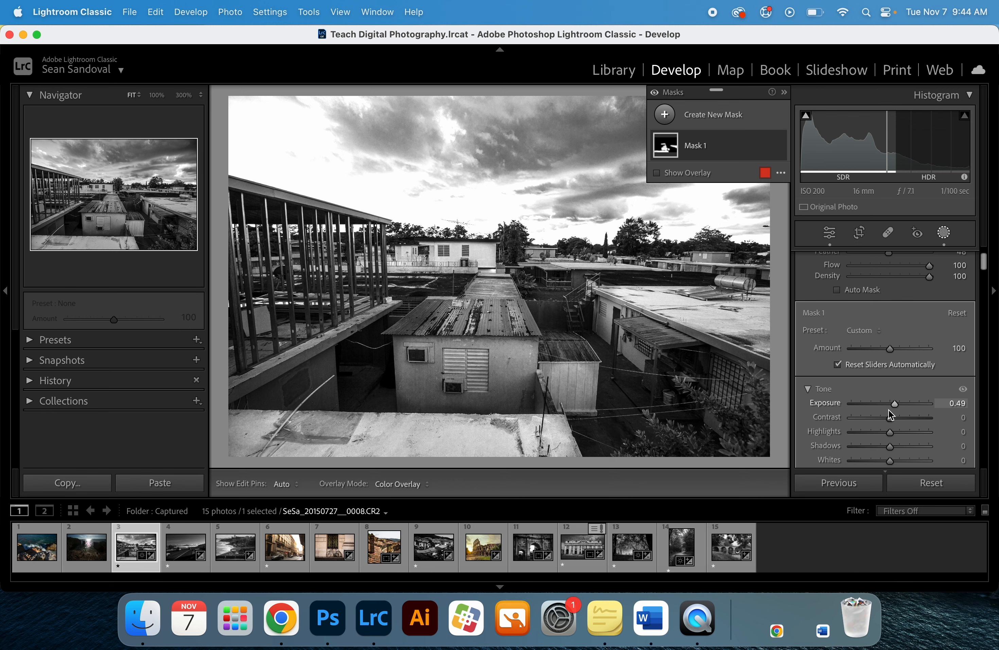
drag(890, 418, 897, 419)
scroll(898, 419, down, 1)
scroll(898, 420, down, 2)
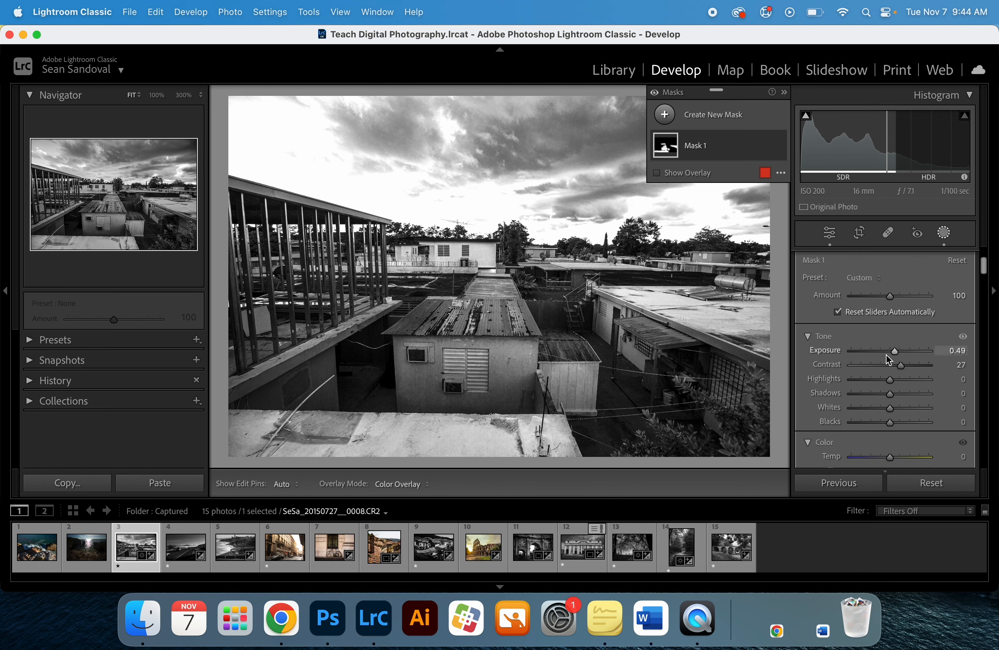
mouse_move(890, 379)
mouse_down()
mouse_move(867, 379)
mouse_move(896, 388)
mouse_up()
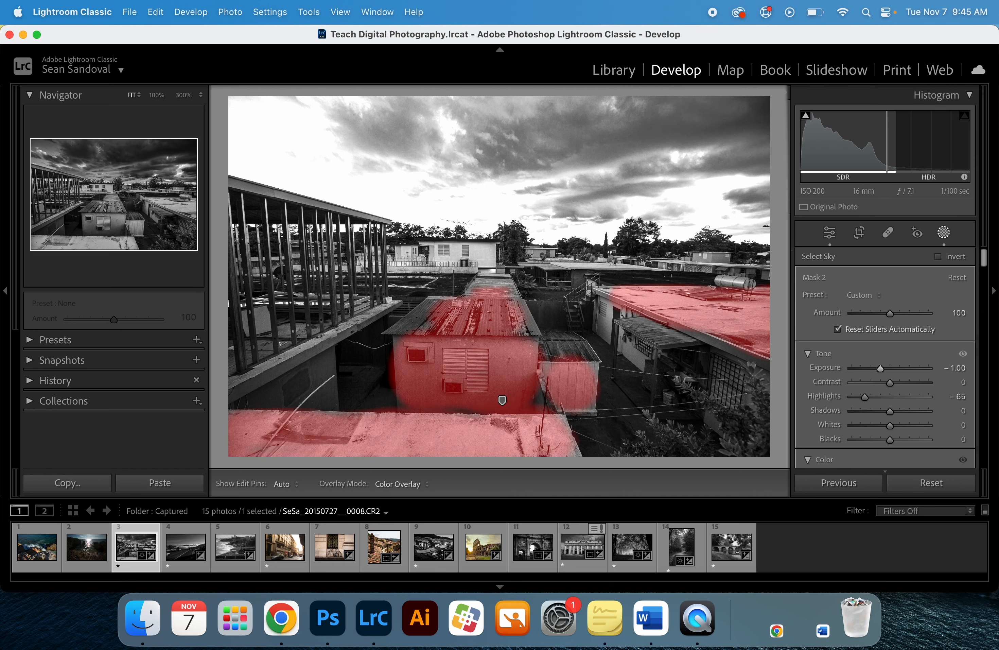
- Select the brush mask and erase the painted area along the edge of the foreground ledge, then hide the pins
click(501, 400)
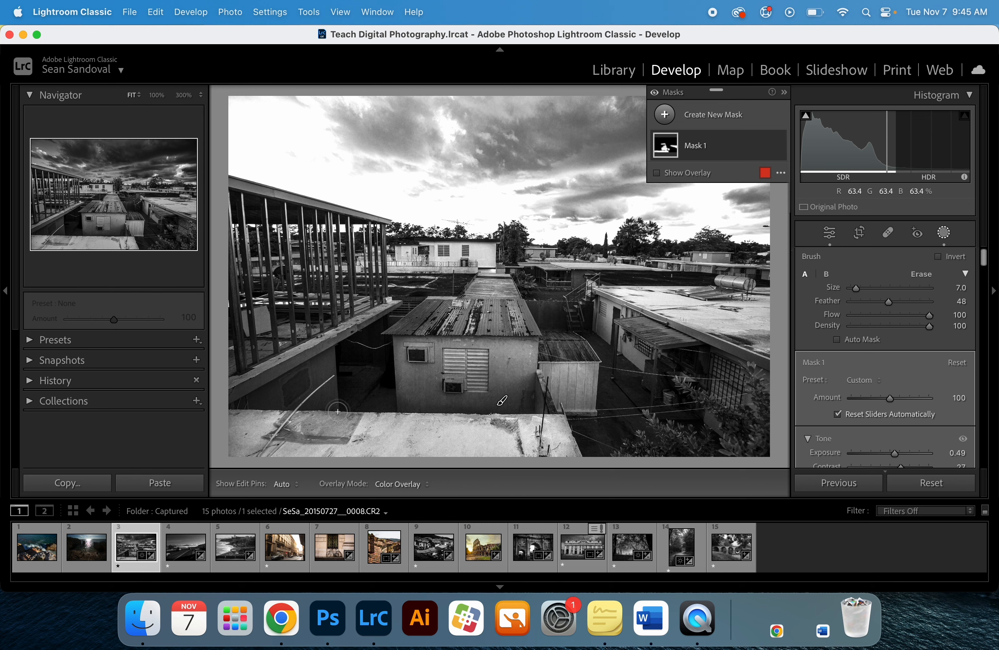
drag(616, 341, 617, 346)
key(alt)
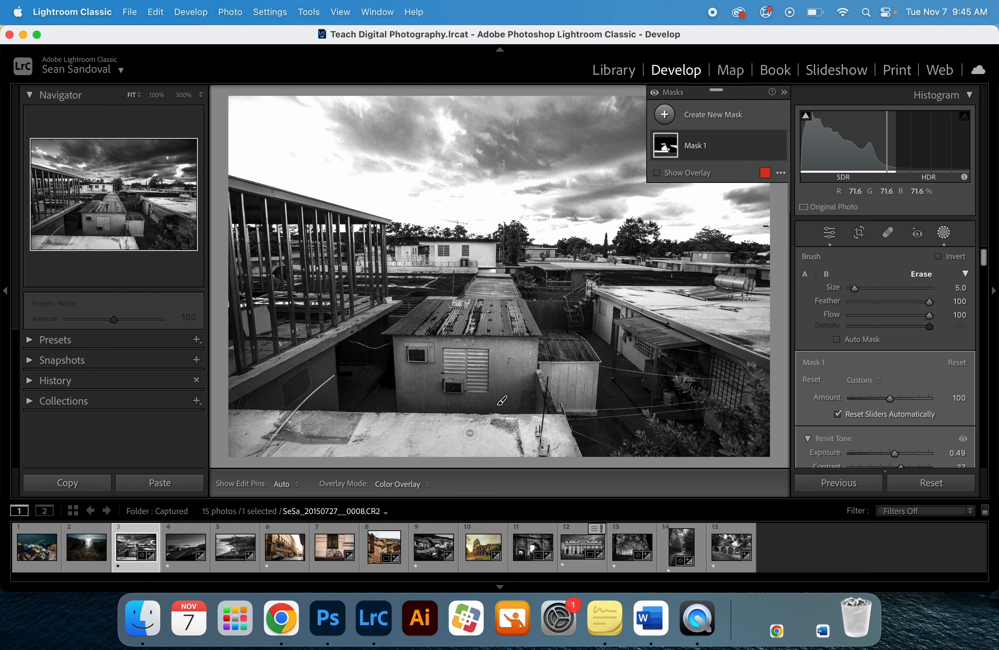
key(alt)
mouse_move(392, 427)
mouse_down()
mouse_move(268, 461)
mouse_move(267, 444)
mouse_move(252, 435)
mouse_move(272, 425)
mouse_move(385, 431)
mouse_move(331, 438)
mouse_move(557, 447)
mouse_move(511, 431)
mouse_move(561, 434)
mouse_move(424, 445)
mouse_move(526, 445)
mouse_up()
scroll(301, 433, up, 6)
key(h)
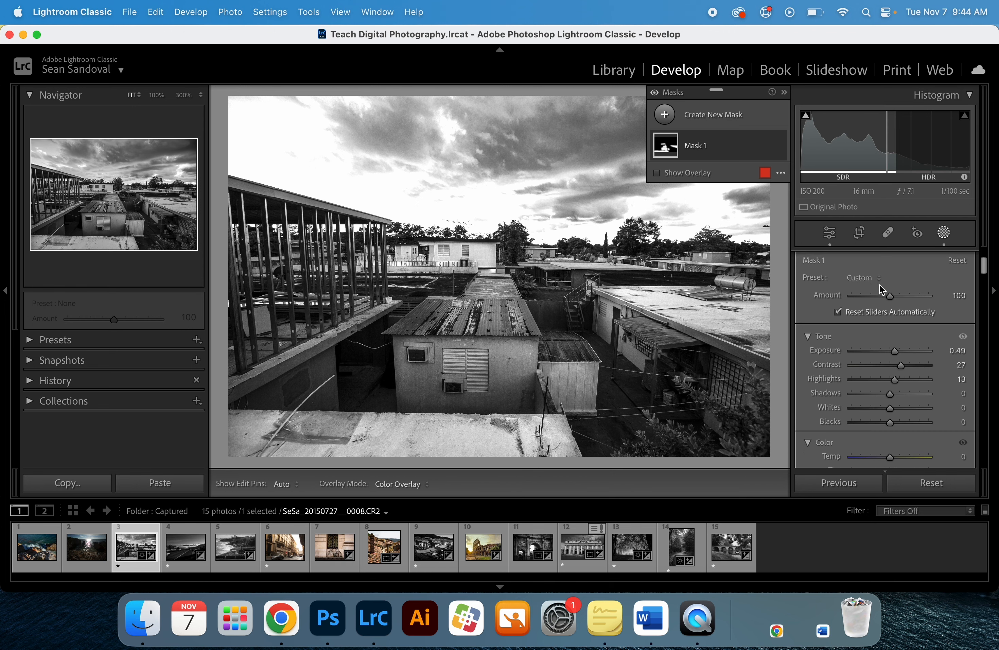
- Add a Linear Gradient mask dragged down from the sky to the horizon
scroll(882, 286, up, 3)
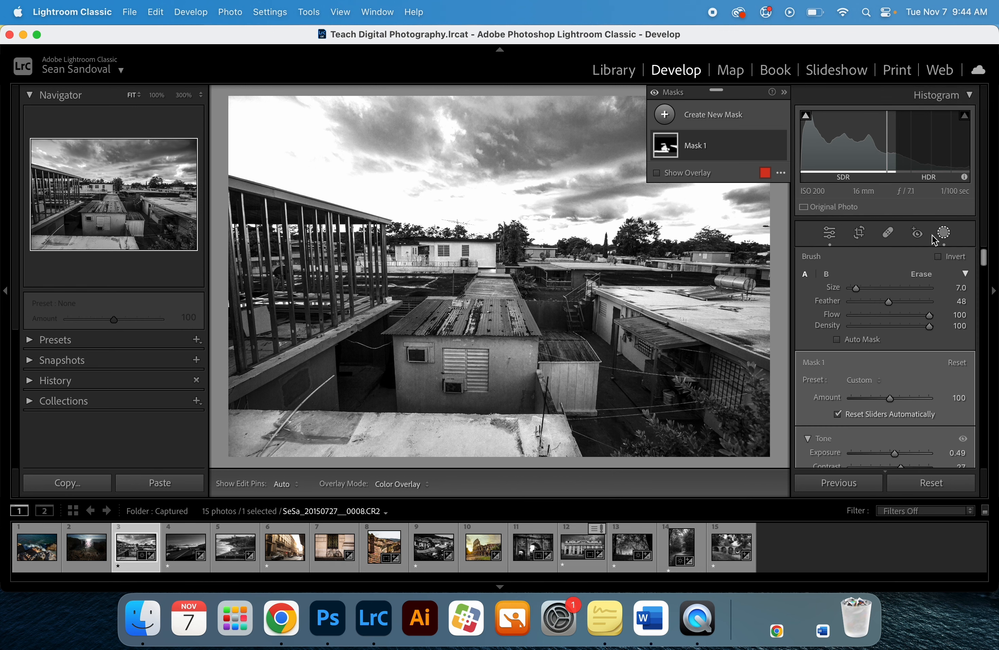
click(945, 233)
click(945, 233)
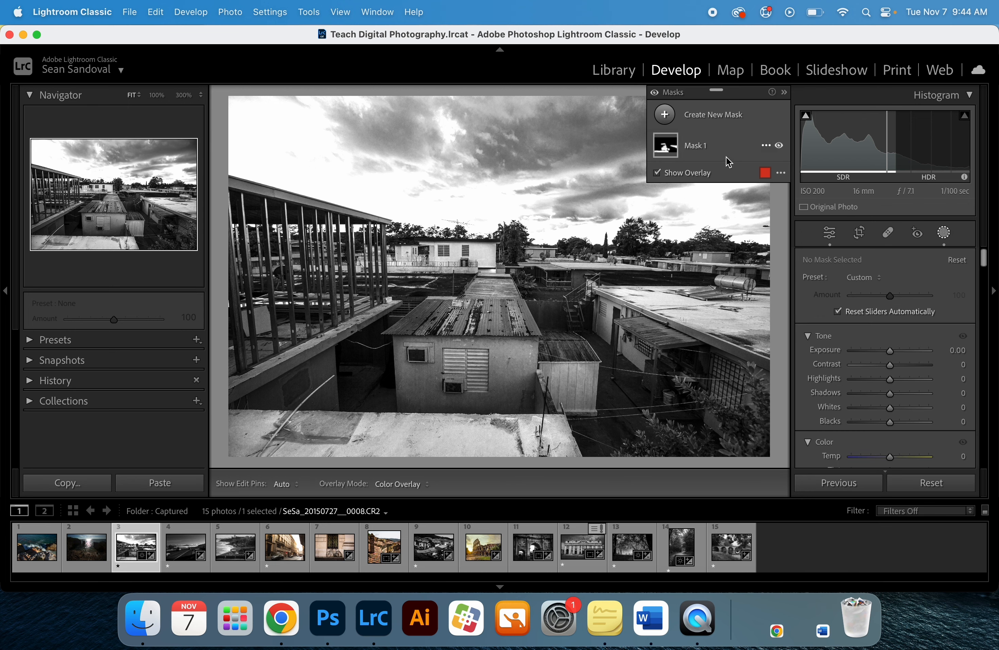
click(665, 115)
click(745, 258)
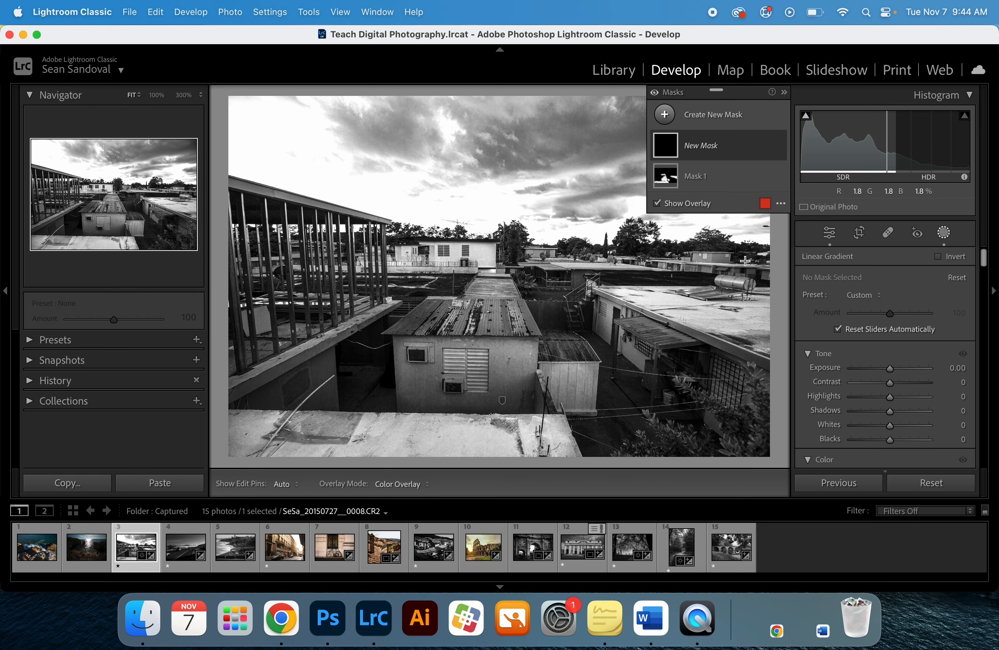
drag(501, 209, 498, 299)
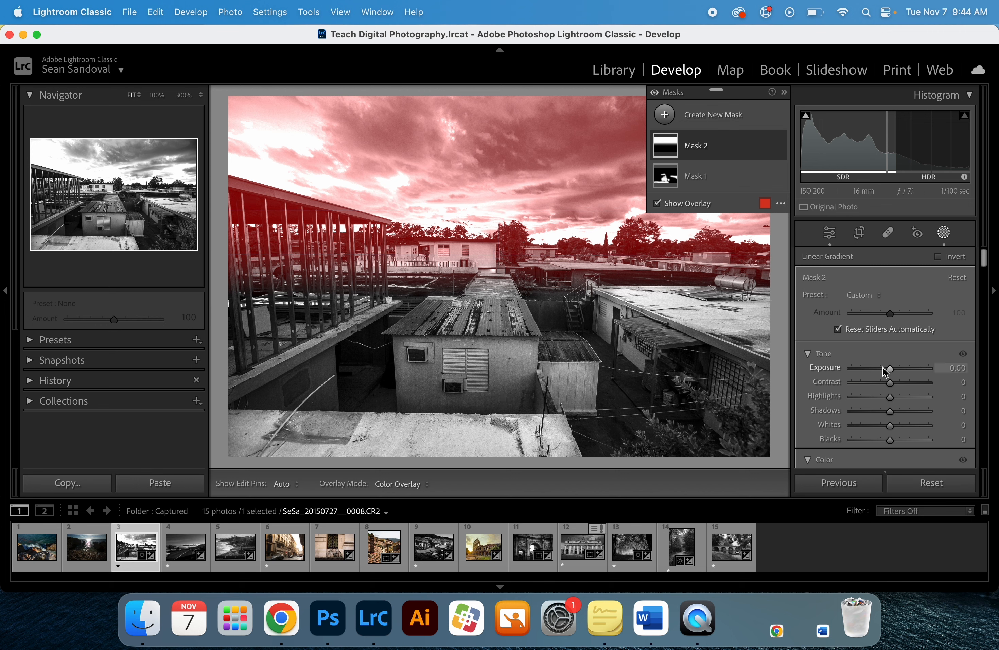
- Set the gradient mask's Exposure to -0.70 and Highlights to -43, and preview the photo full screen
drag(883, 367, 872, 396)
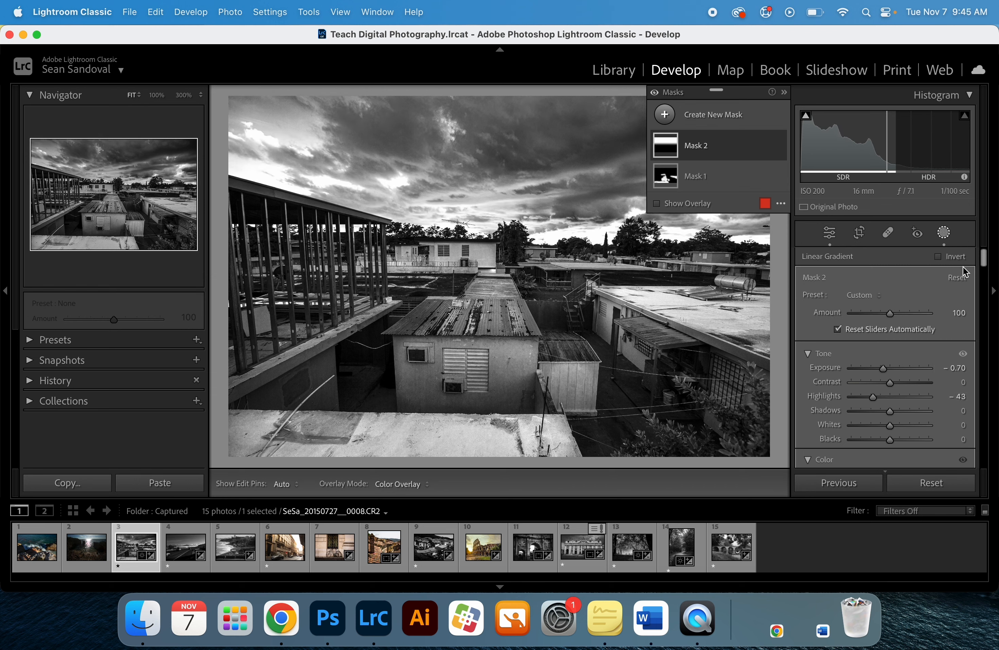
key(f)
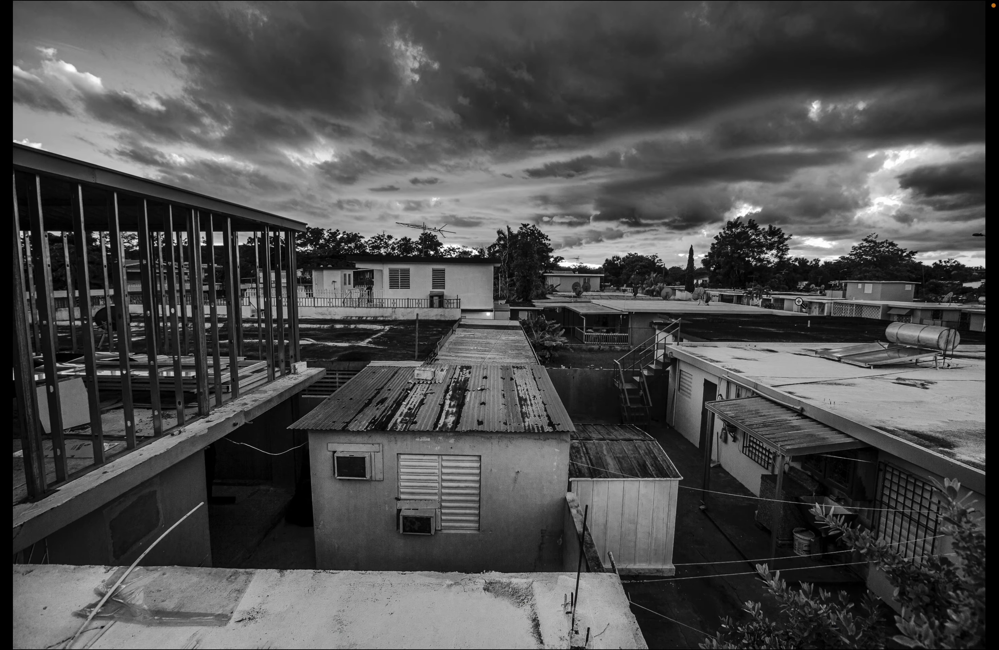
key(f)
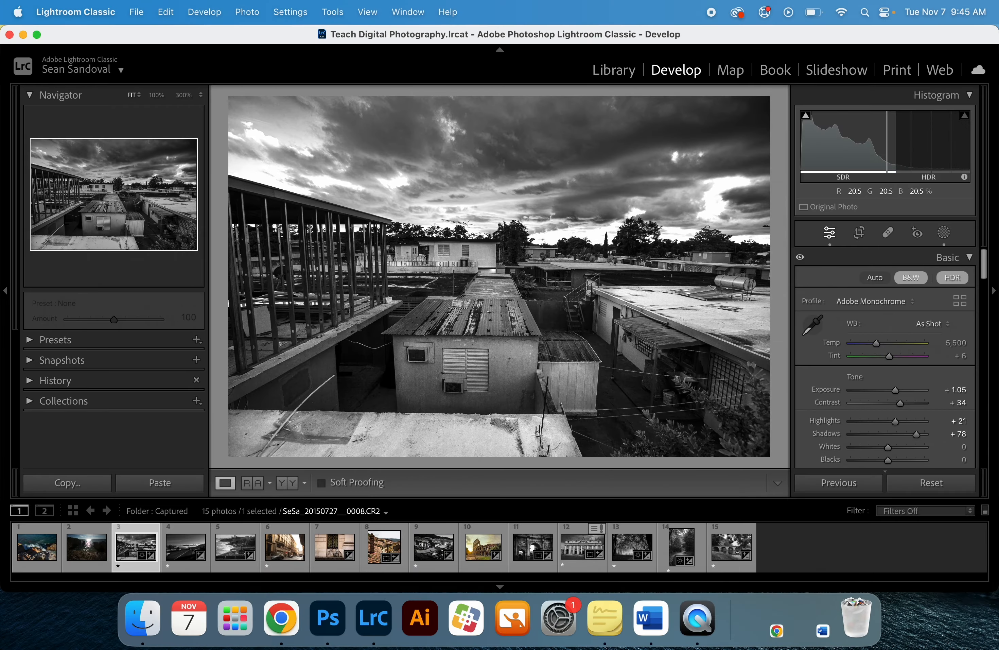
- Delete the linear gradient mask, keeping only the brush mask
click(945, 235)
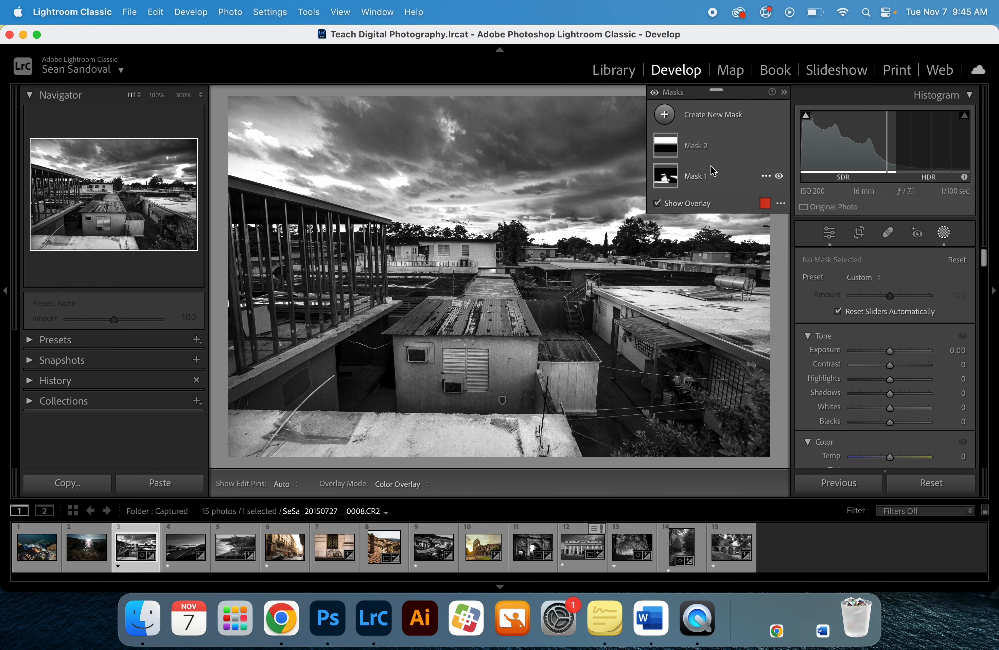
click(755, 155)
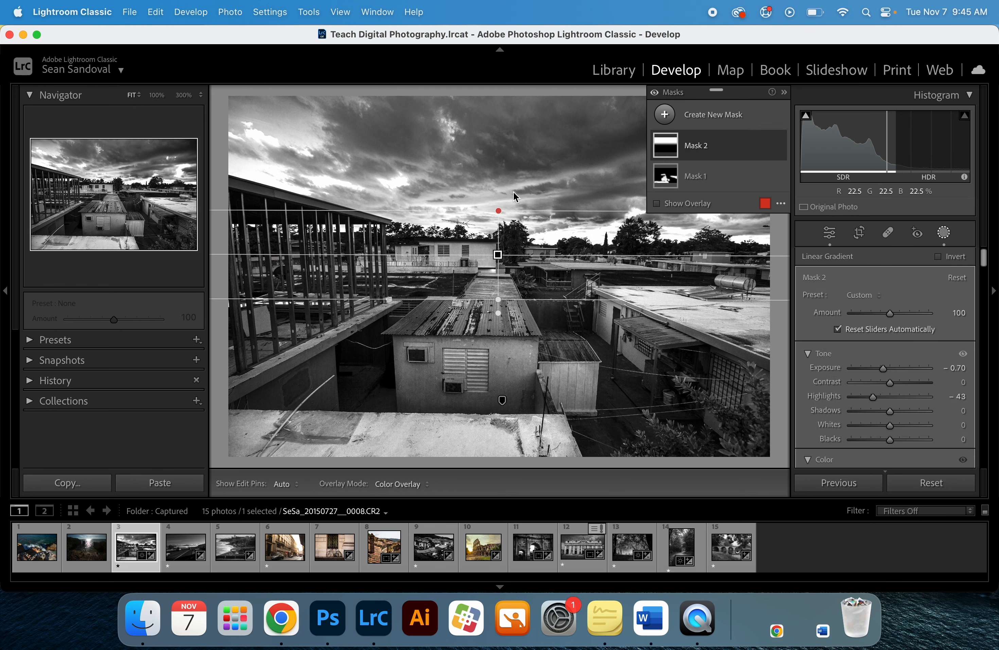
key(Delete)
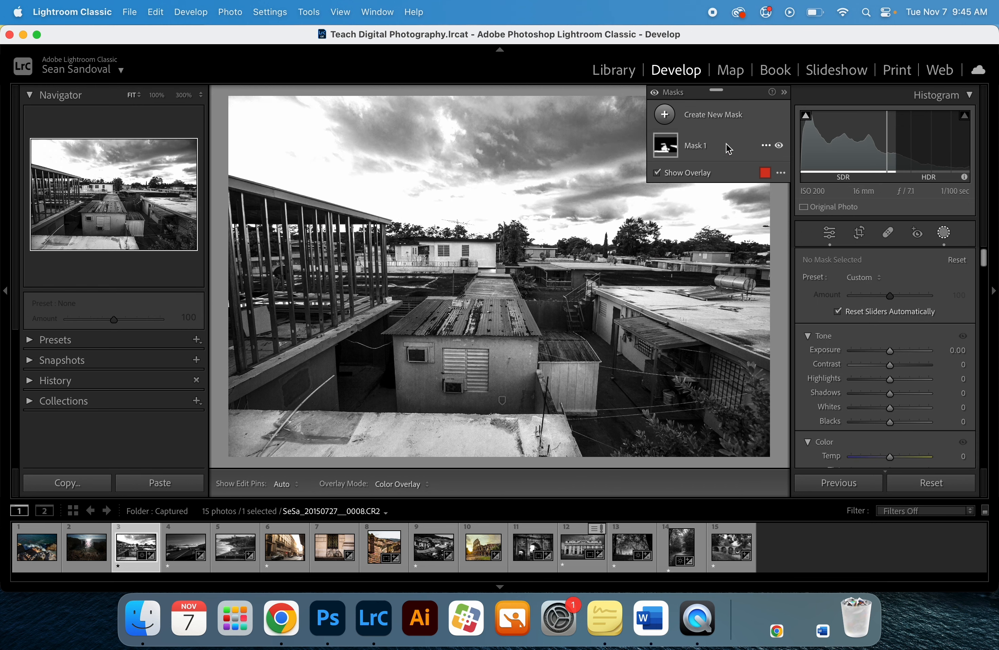
- Create a new Select Sky mask
click(697, 117)
click(669, 117)
click(669, 117)
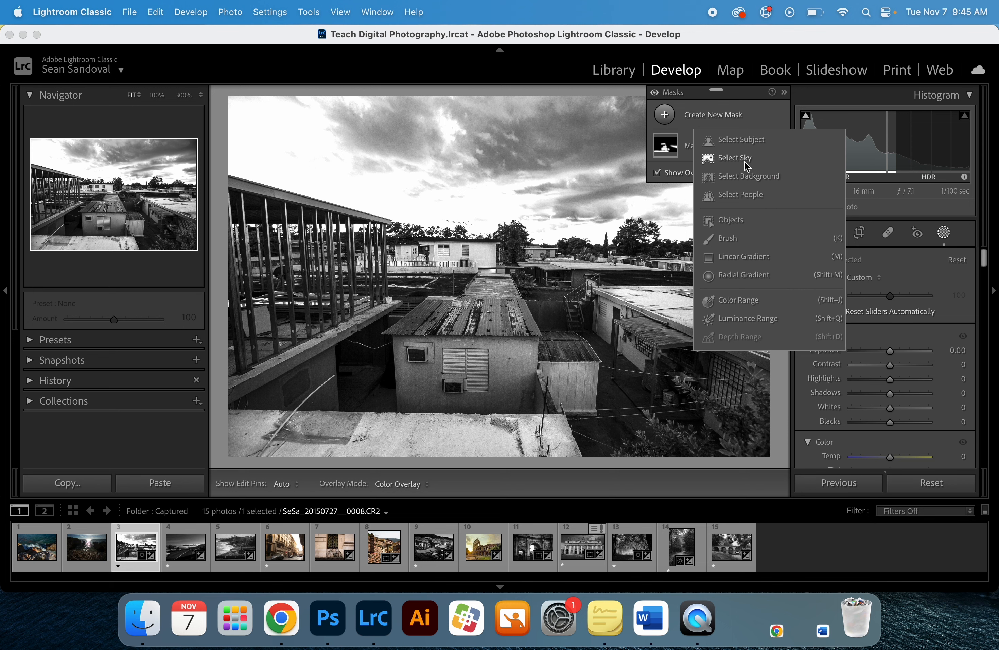
click(747, 167)
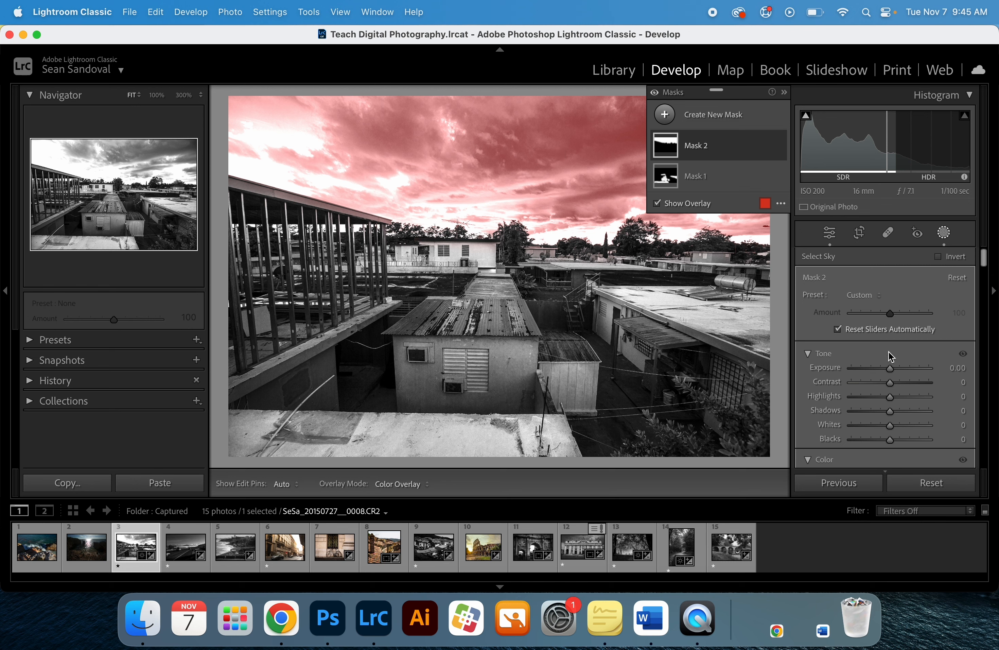
- Set the sky mask's Highlights to -65 and Exposure to -1.00
drag(877, 397, 865, 398)
mouse_move(660, 153)
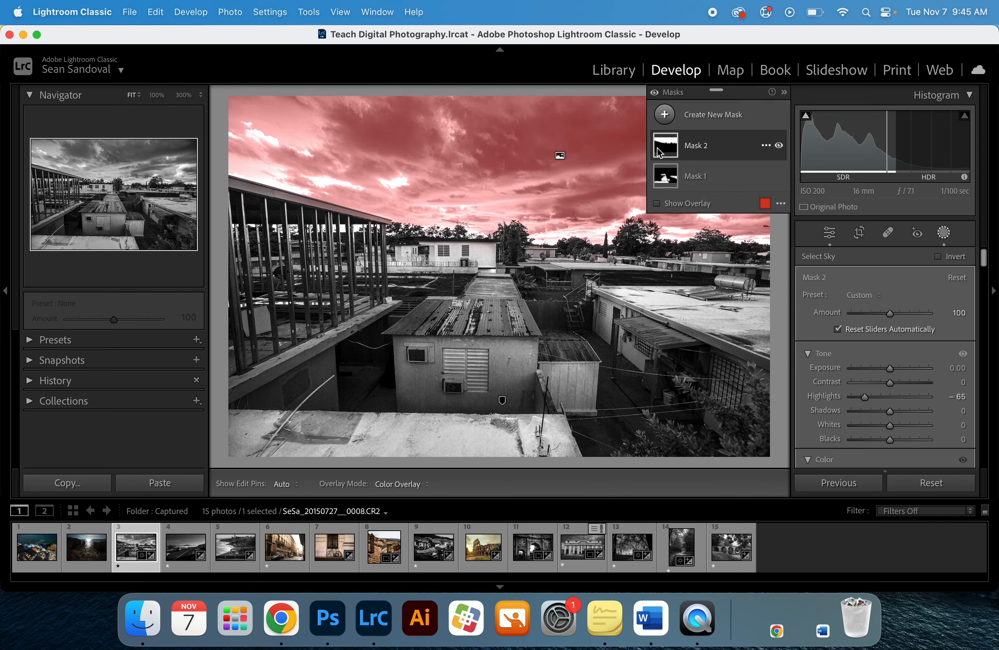
drag(890, 368, 880, 369)
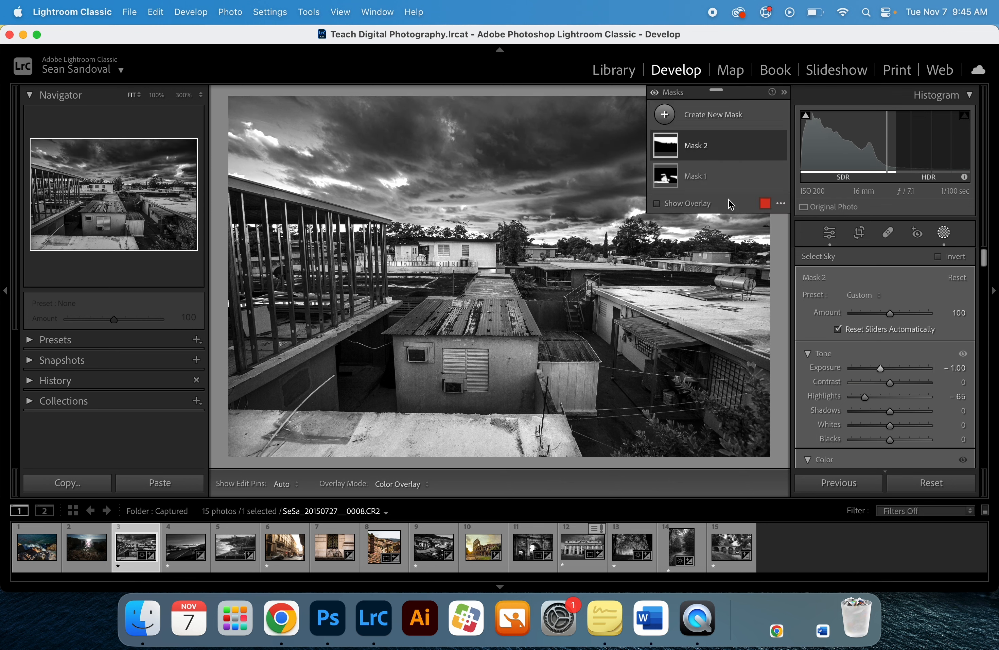
- Select the brush mask, raise its Highlights to 68, and preview the photo full screen
click(665, 176)
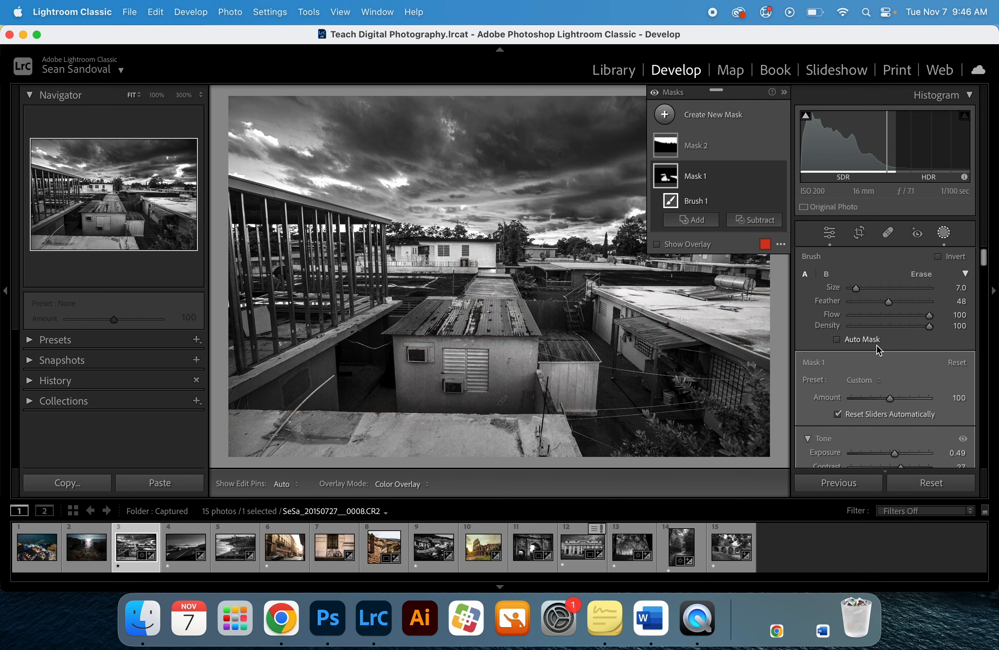
scroll(882, 346, down, 5)
scroll(850, 270, down, 4)
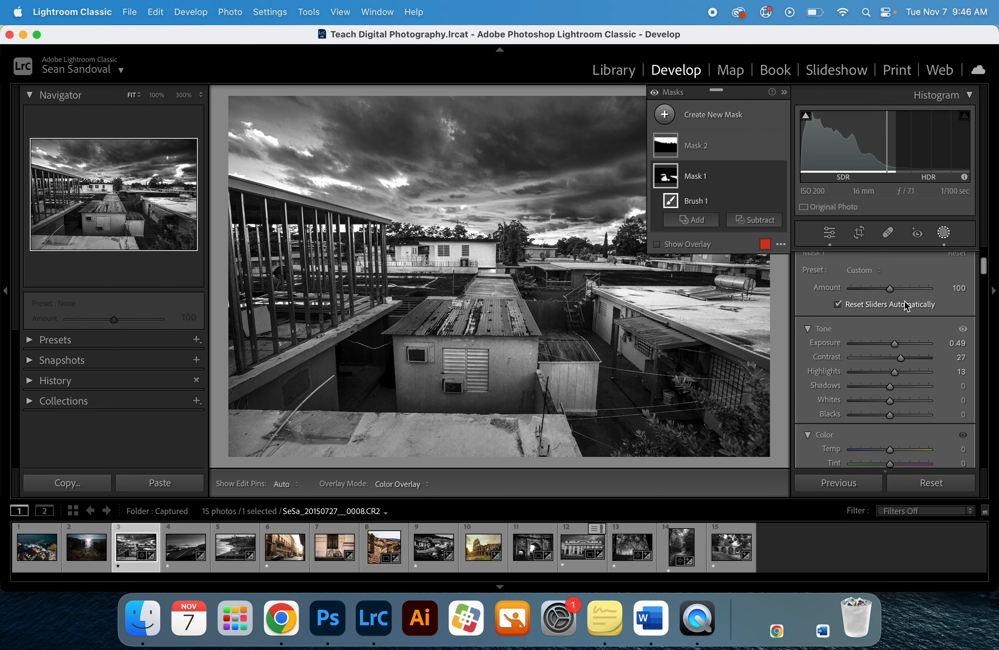
drag(892, 374, 910, 373)
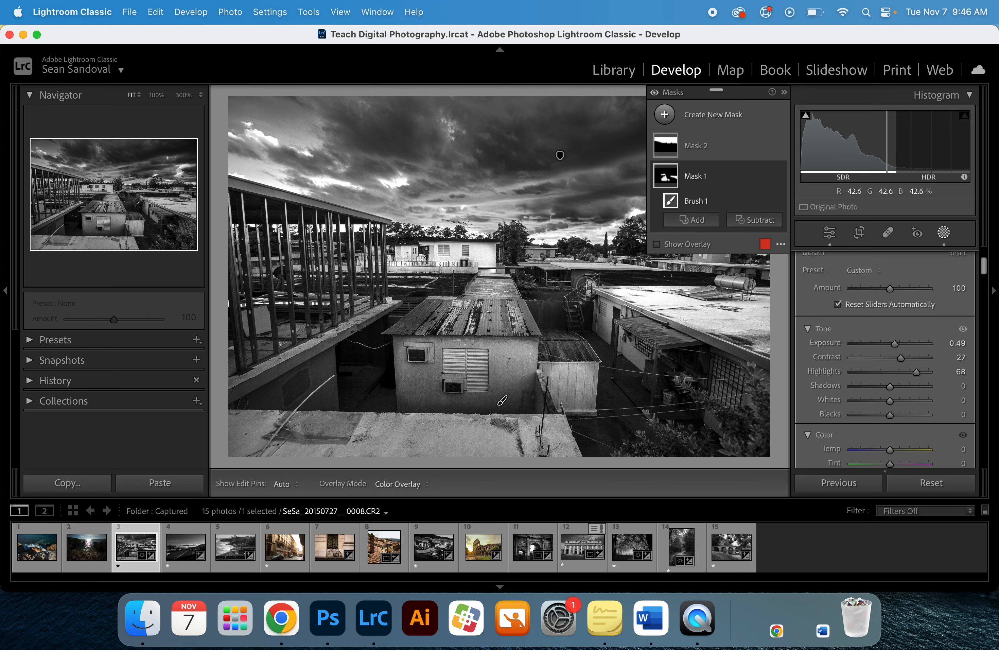
key(f)
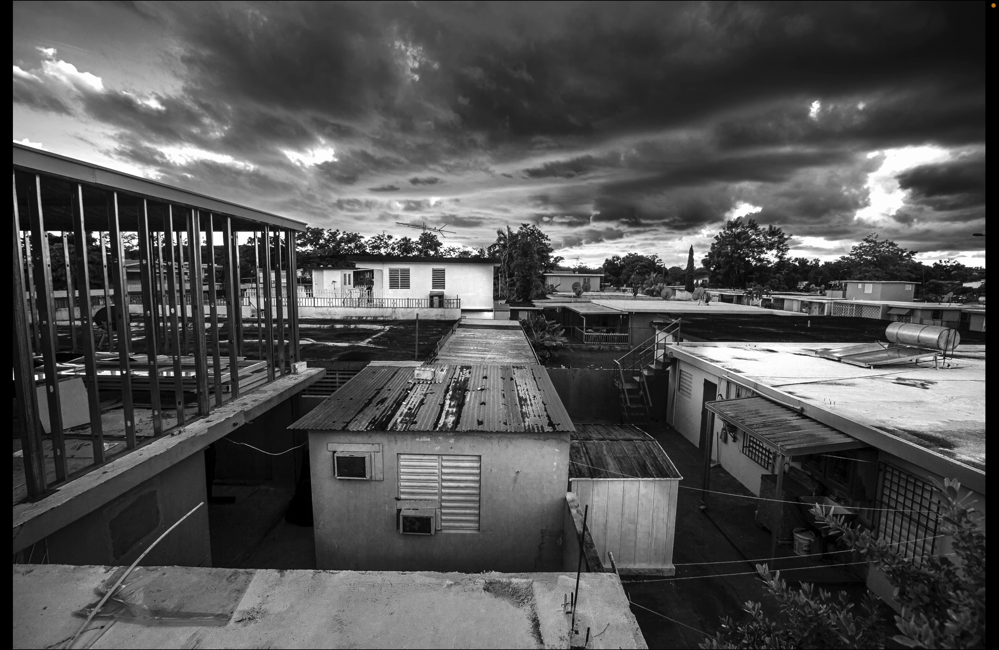
key(f)
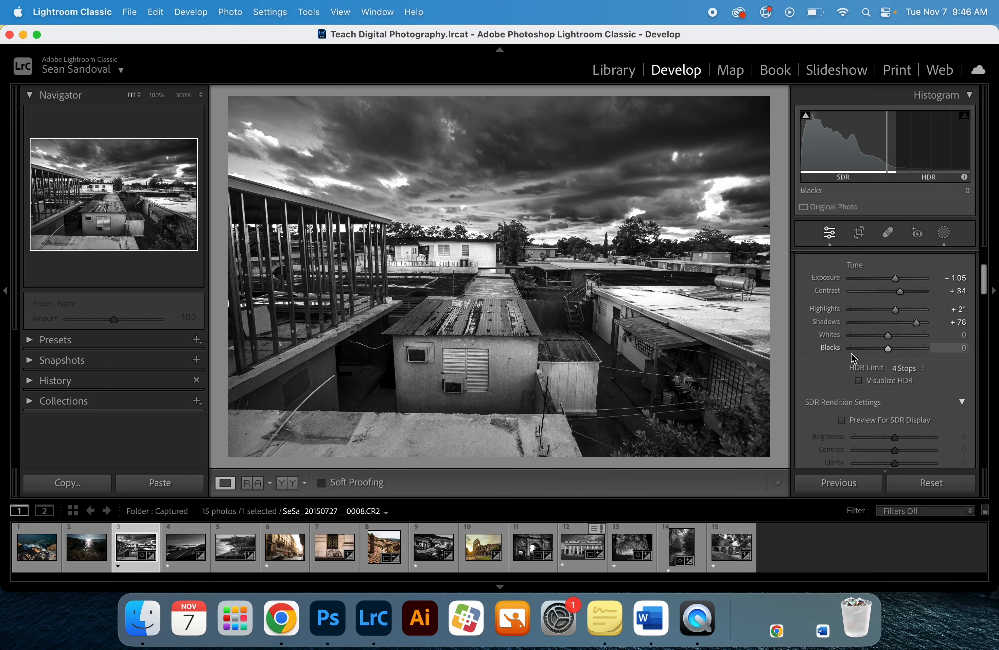